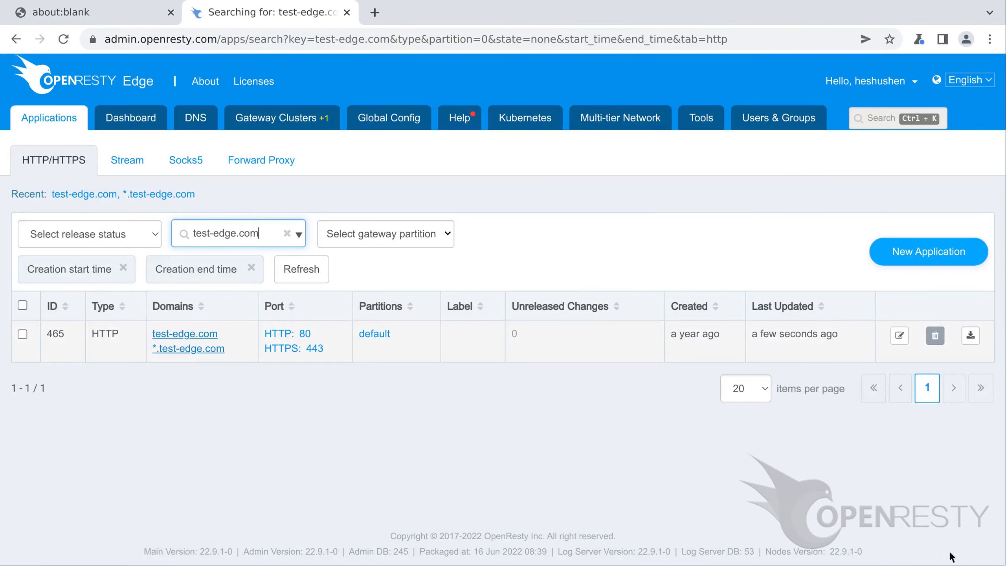
- Open the test-edge.com application's always-on page rule for editing and enable WAF in it
left_click(189, 348)
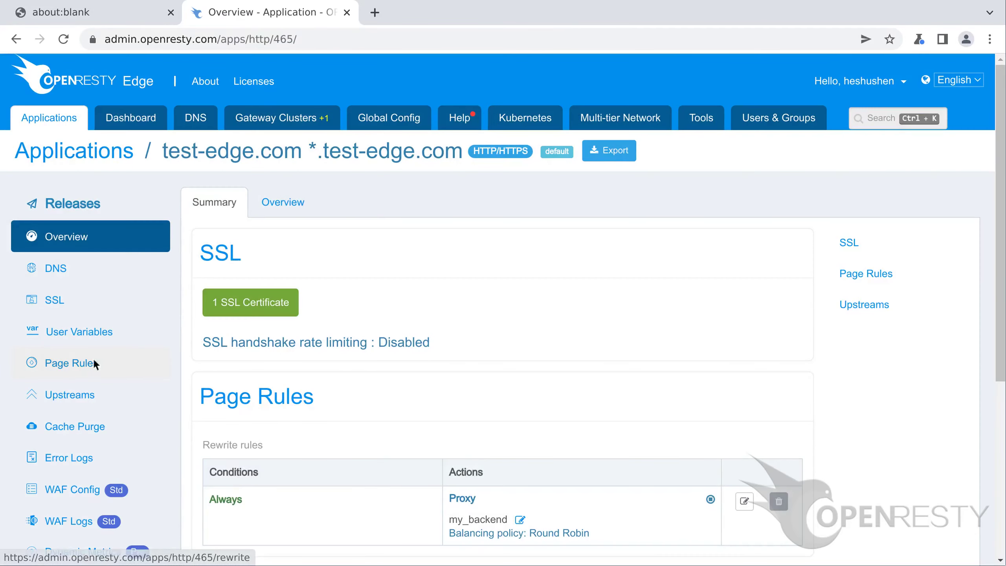
left_click(94, 363)
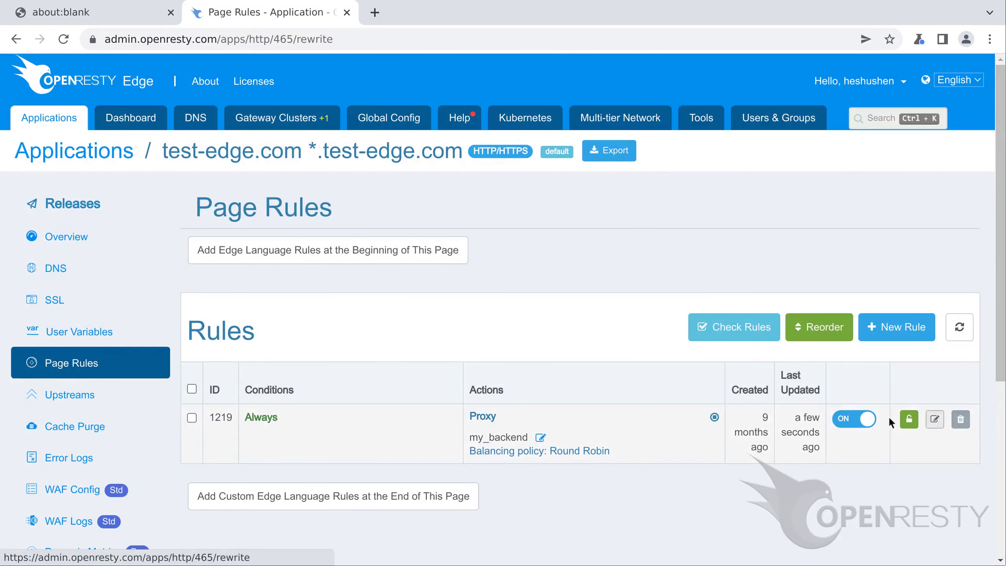
left_click(936, 420)
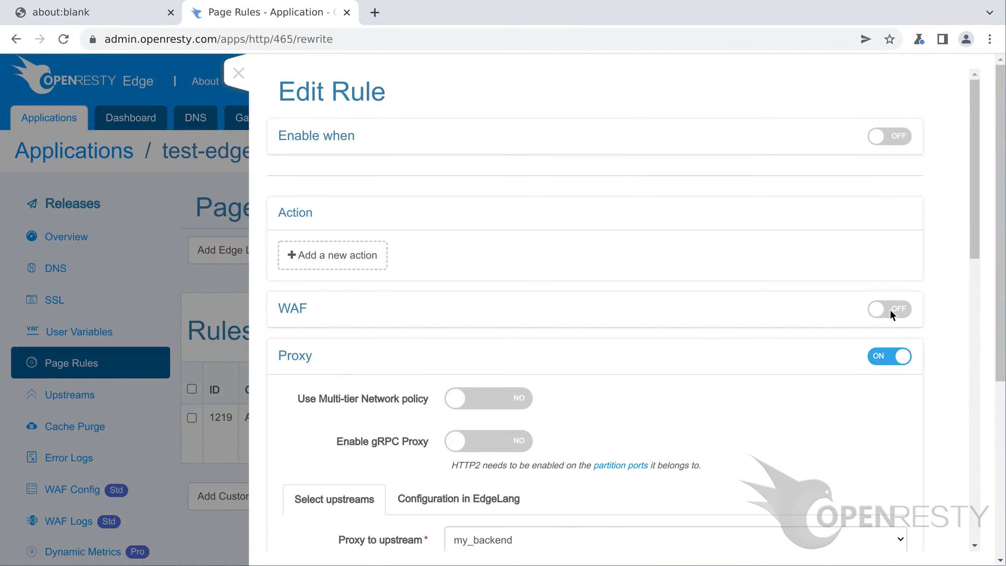
left_click(890, 311)
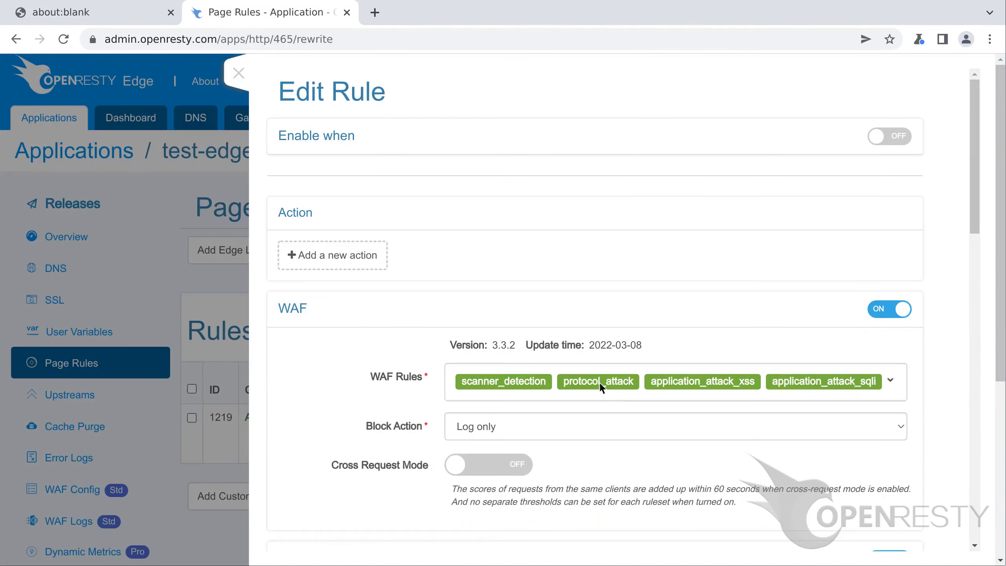
- Review the default WAF rule sets, keep the block action as Log only, and save the page rule
left_click(599, 381)
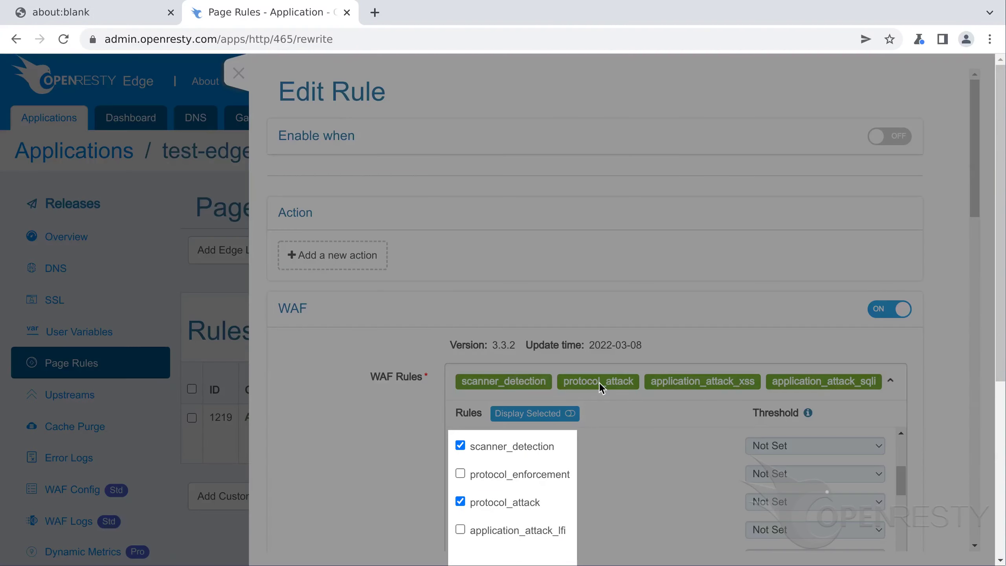
scroll(599, 381, "down", 5)
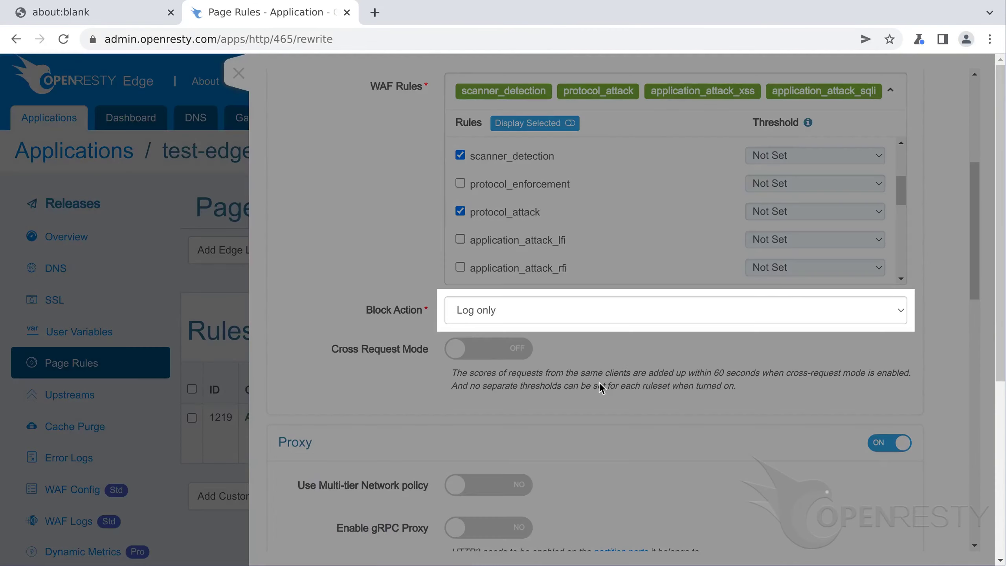
scroll(599, 386, "down", 10)
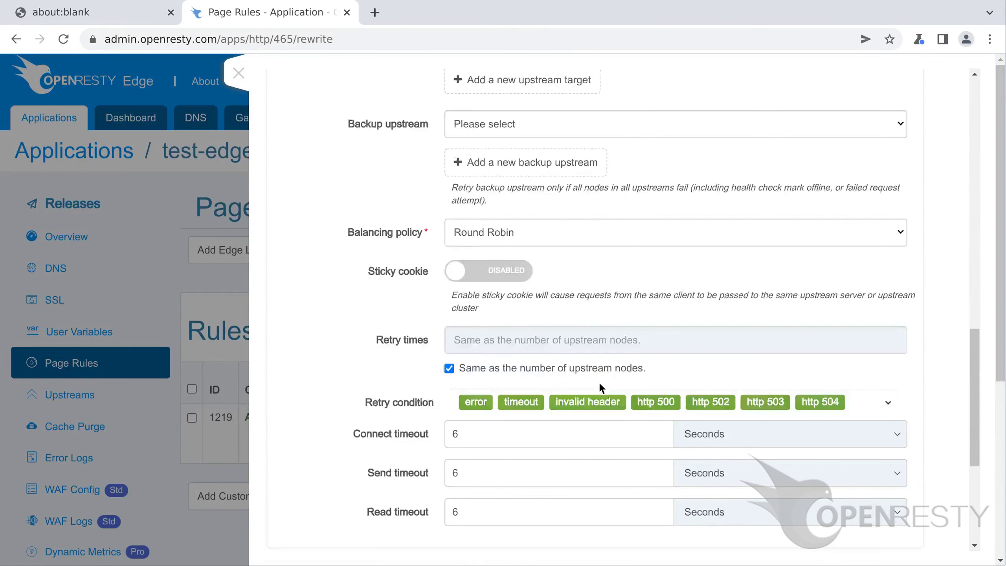
scroll(599, 382, "down", 5)
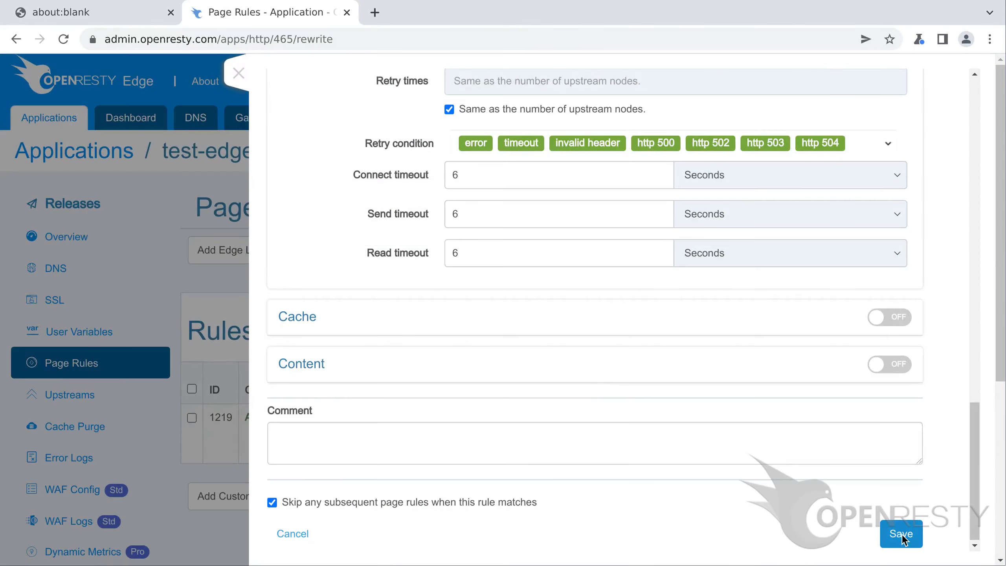
left_click(903, 535)
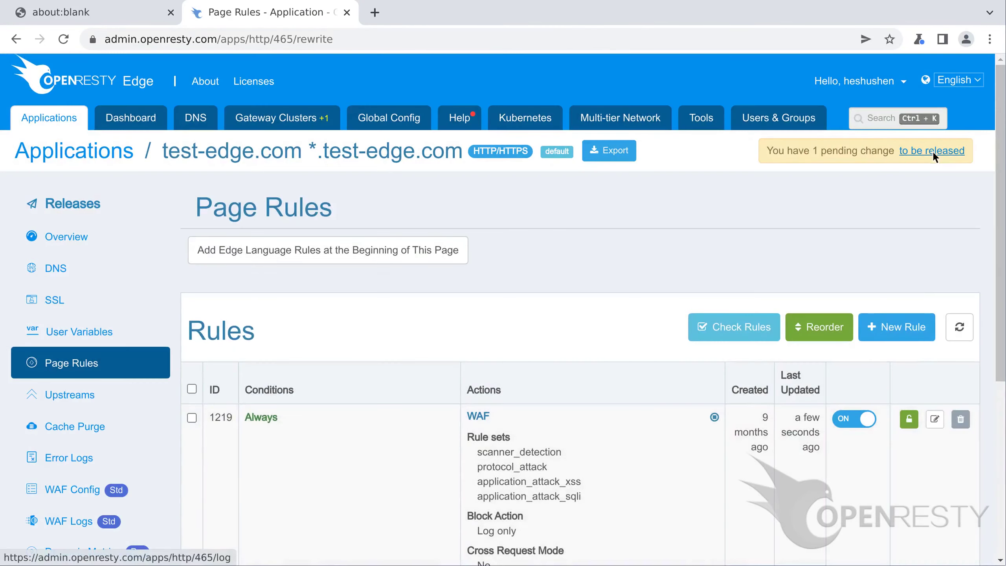
- Release the pending WAF logging change to the gateway servers without limiting it to staging
left_click(932, 150)
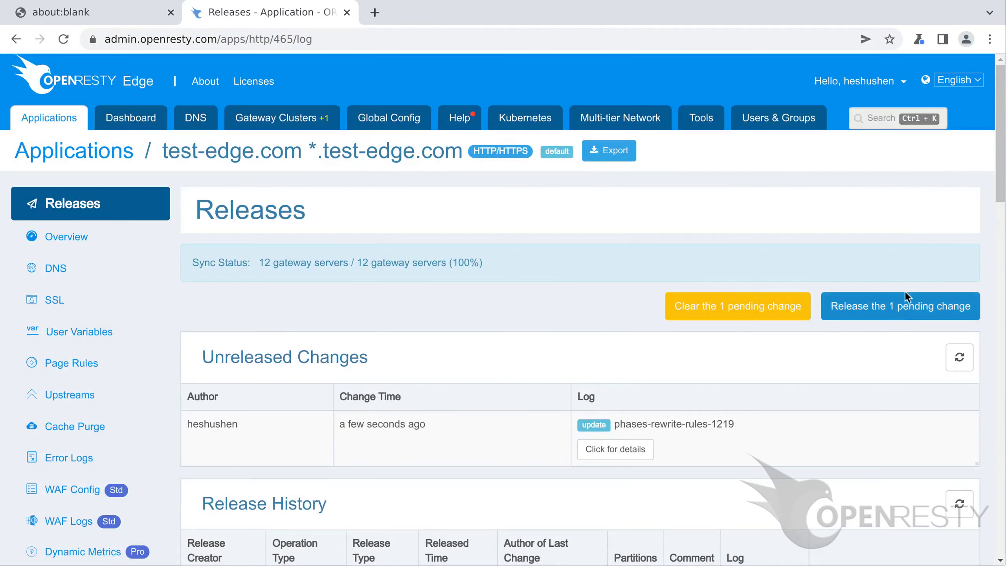
left_click(905, 308)
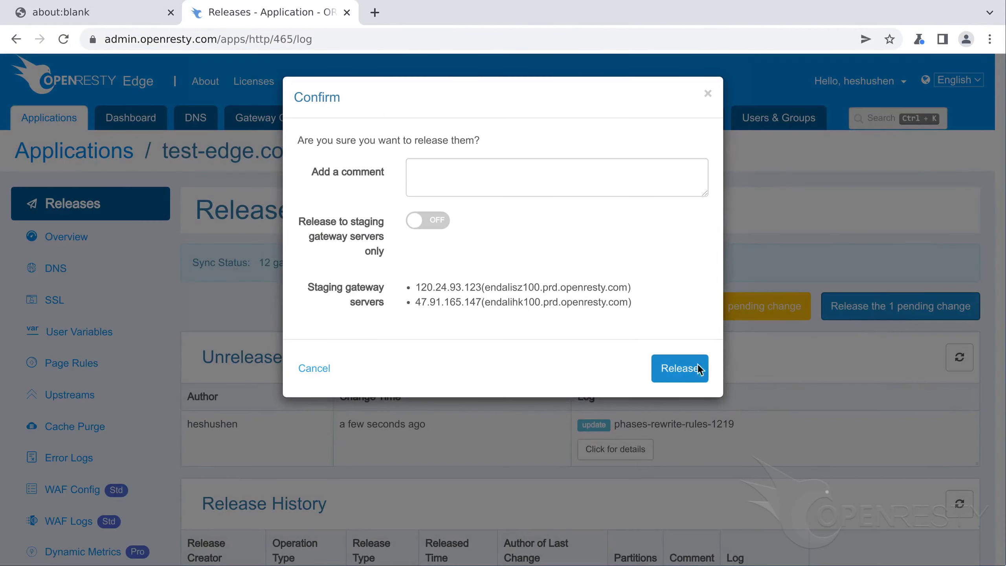
left_click(680, 368)
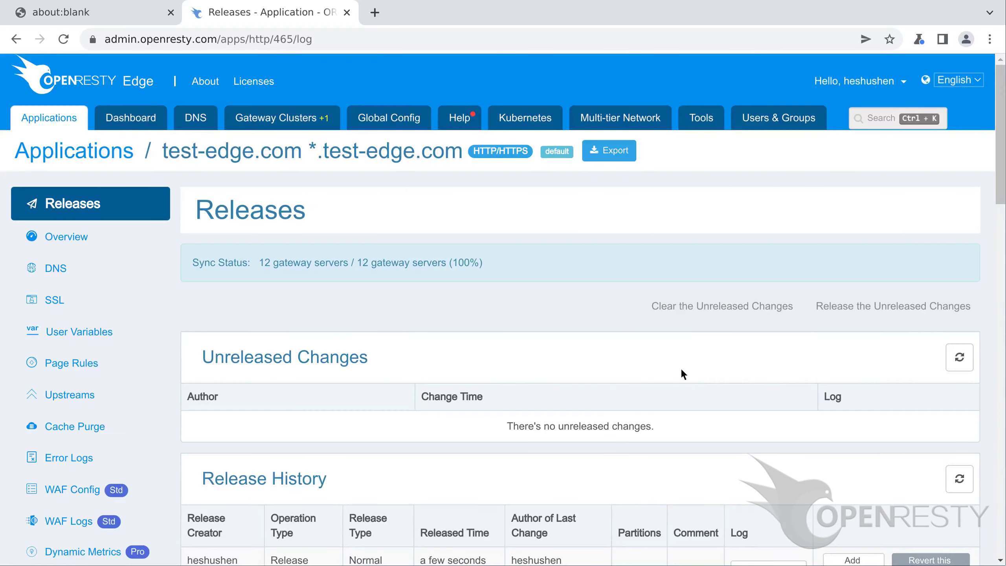
key("ctrl+t")
key("ctrl+l")
type("http://test-edge.co")
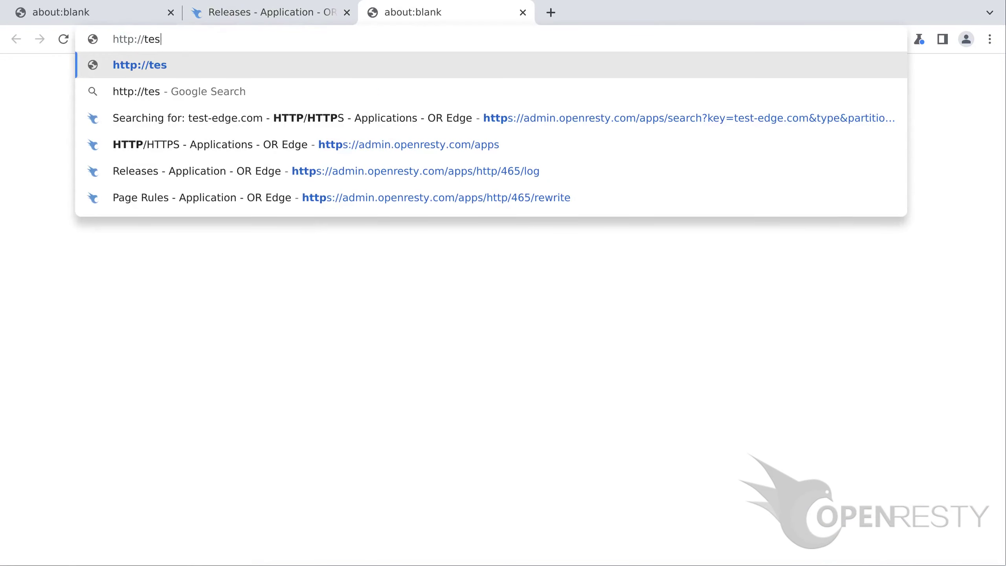
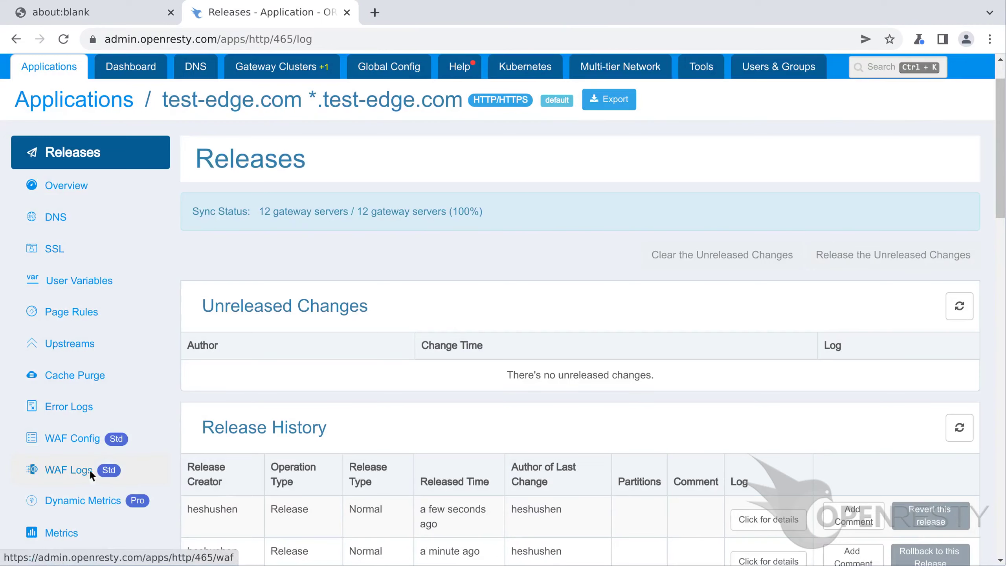
- Inspect the definition of the application_attack_sqli rule matched by the latest request in the WAF logs
left_click(90, 471)
scroll(91, 470, "down", 5)
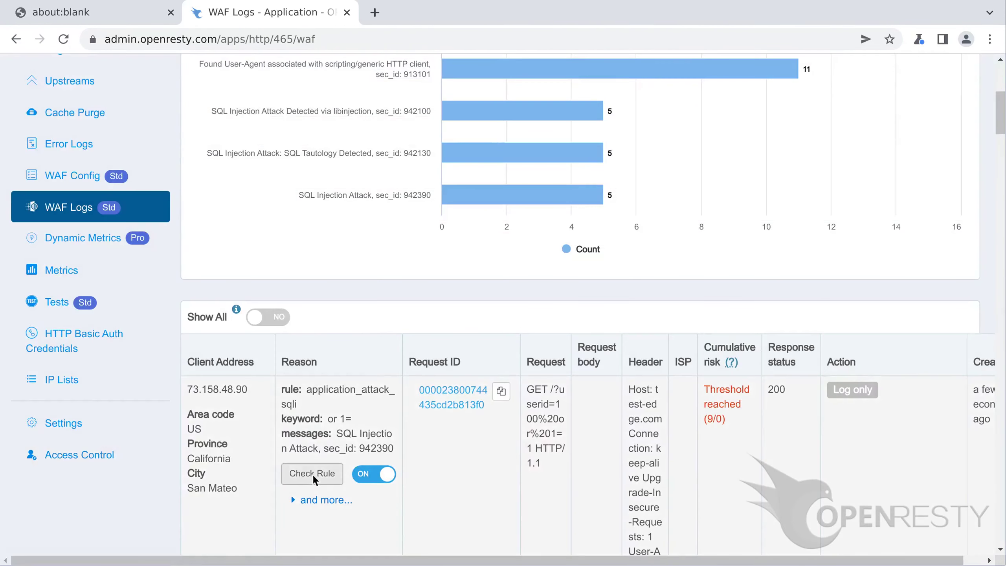
left_click(313, 473)
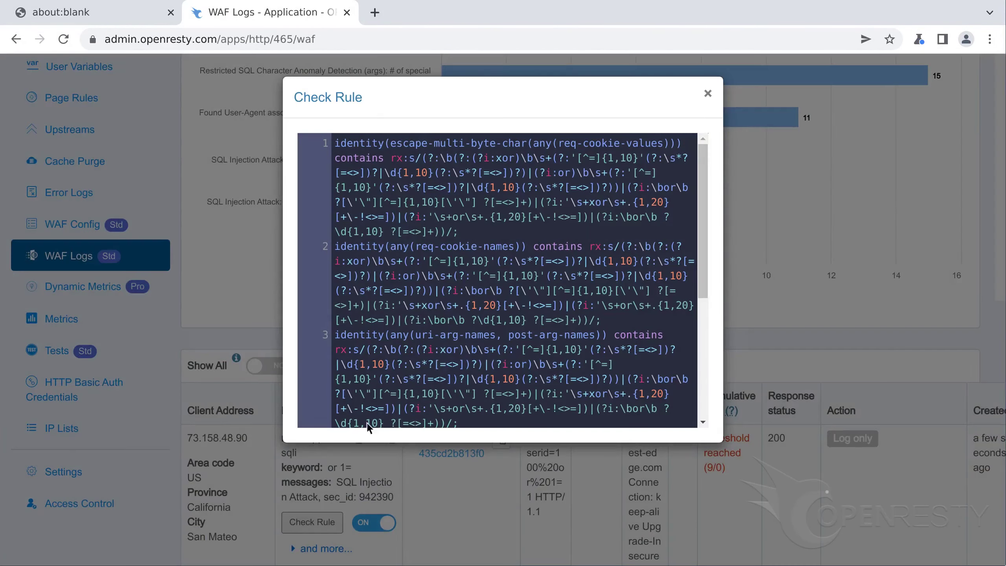
left_click(707, 94)
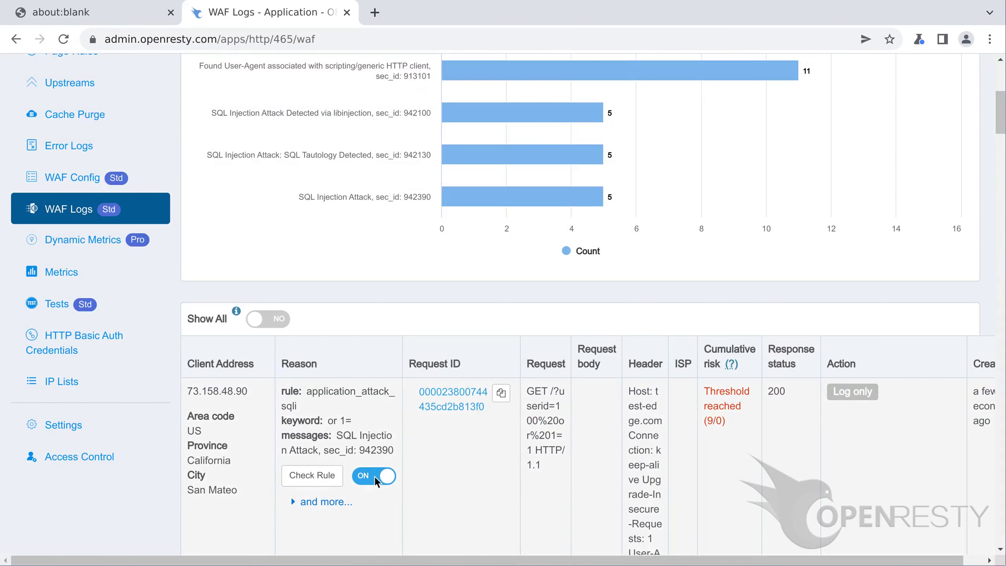
- Disable the matched application_attack_sqli rule from its log entry, and re-enable it by deleting it from the WAF disabled rules
left_click(374, 475)
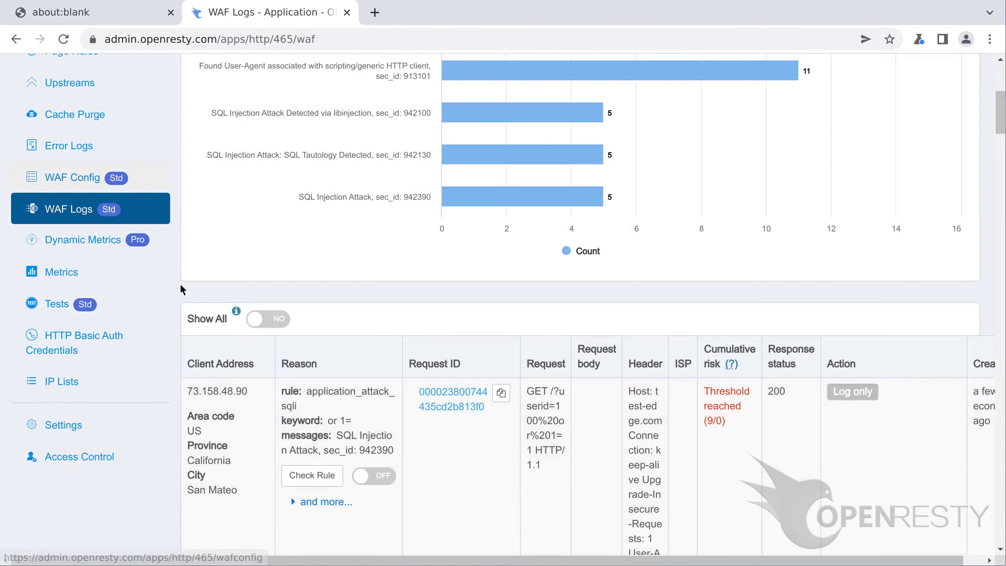
left_click(91, 177)
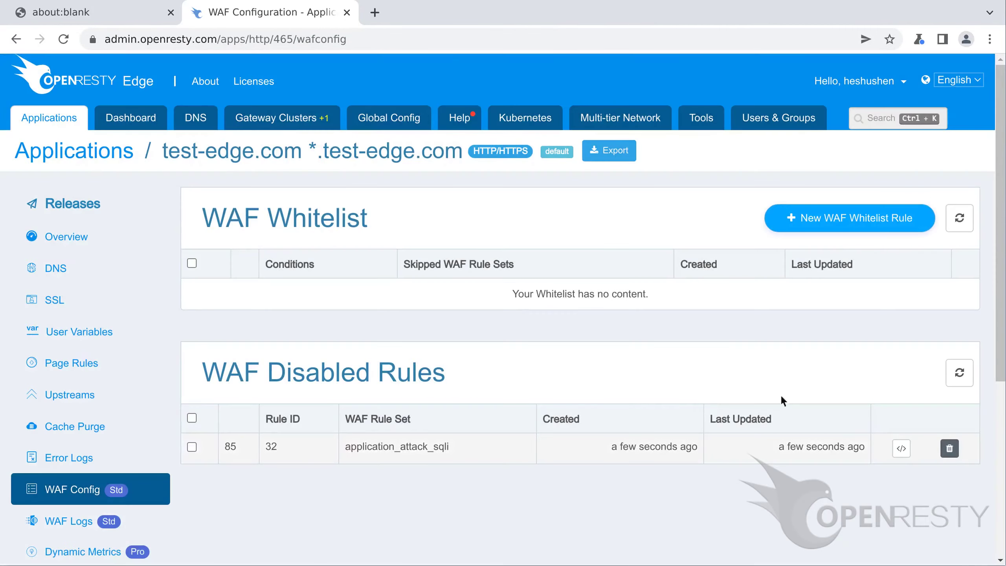
left_click(949, 448)
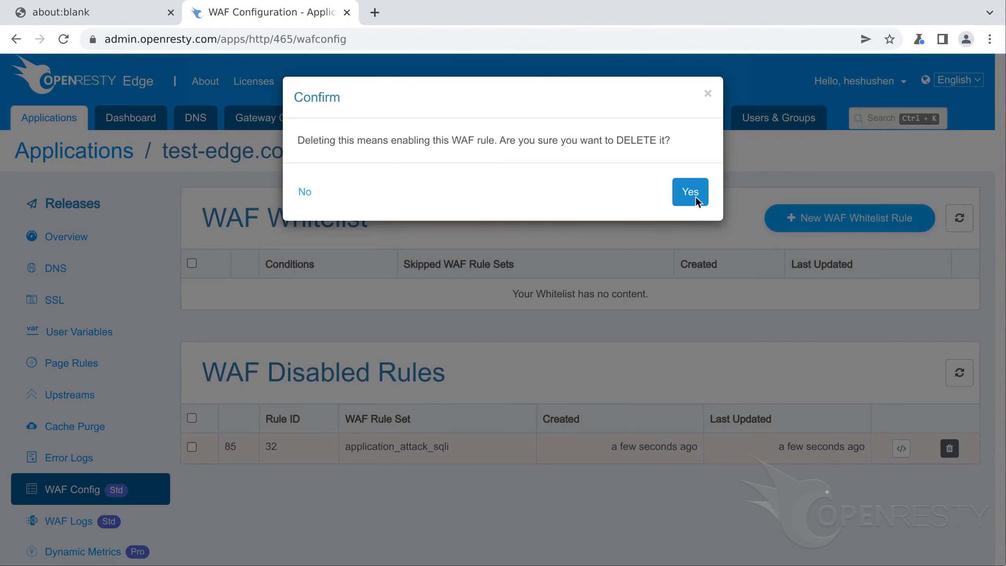
left_click(692, 192)
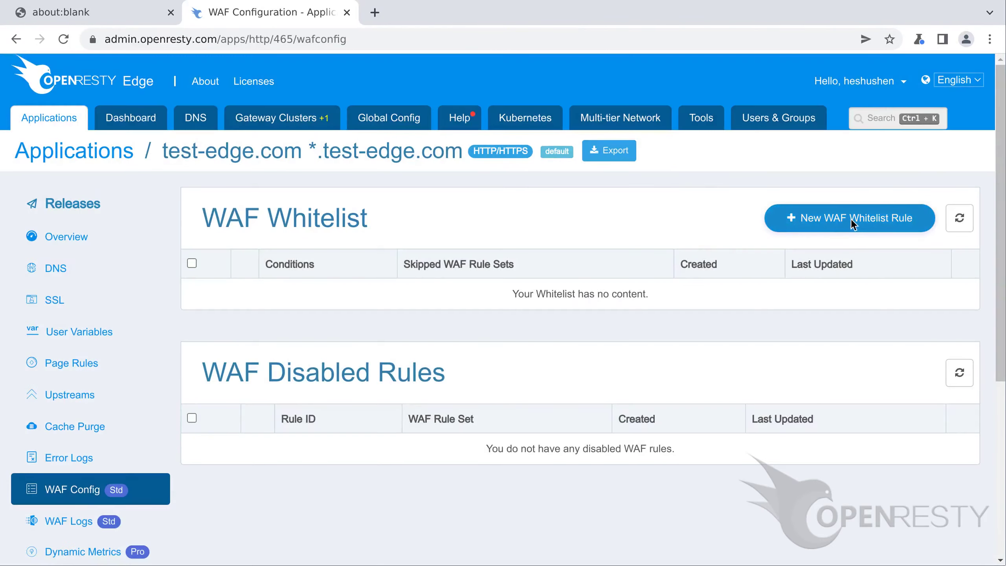
- View the form for a new WAF whitelist rule and close it without submitting
left_click(850, 219)
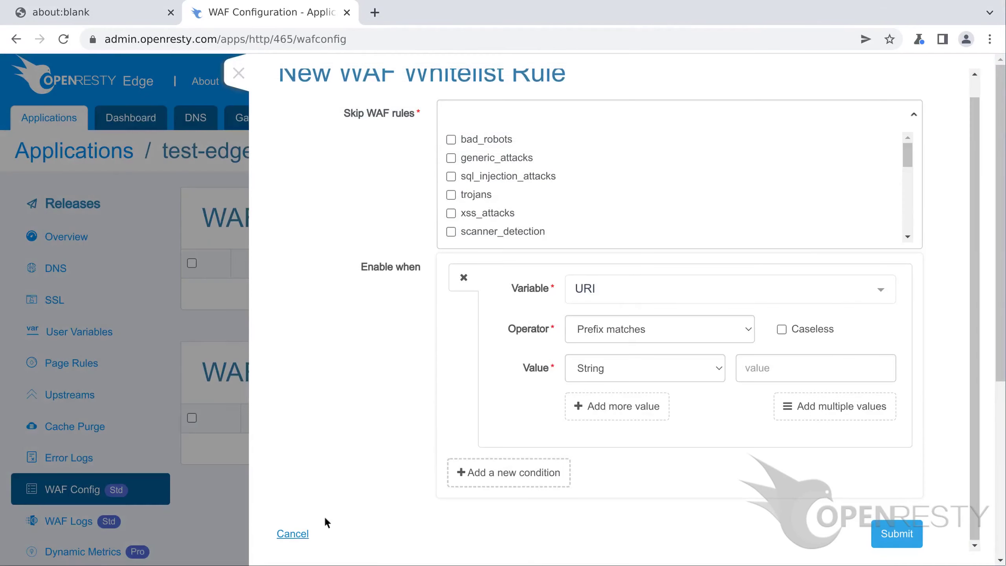
left_click(293, 533)
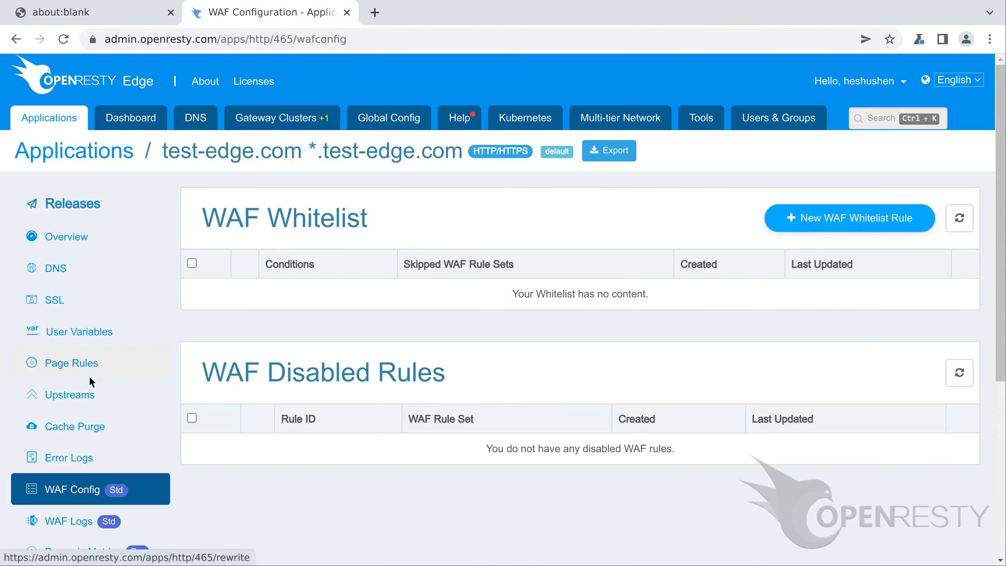
- Set the page rule's WAF block action to Block with HTTP code 403 and save the rule
left_click(91, 367)
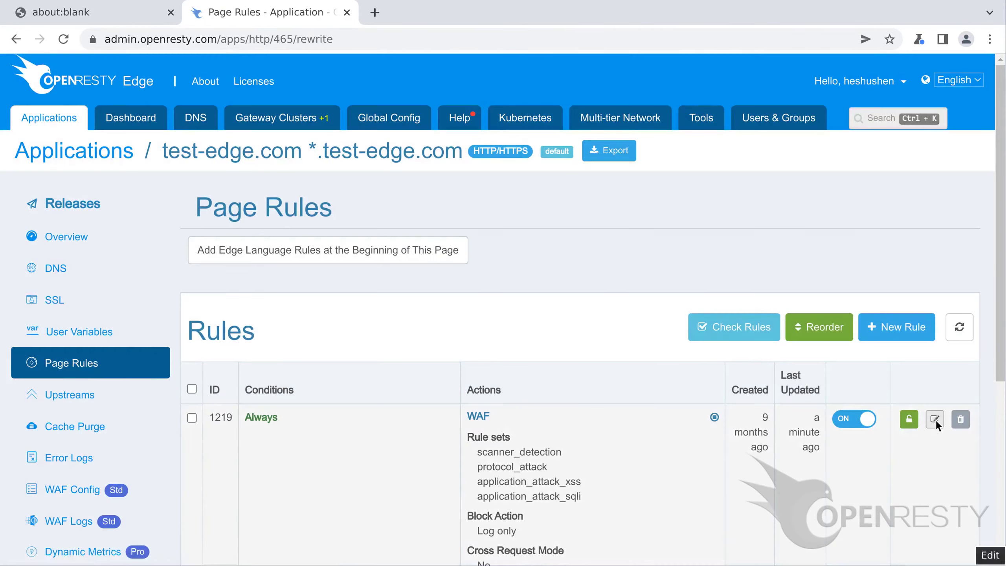
left_click(935, 419)
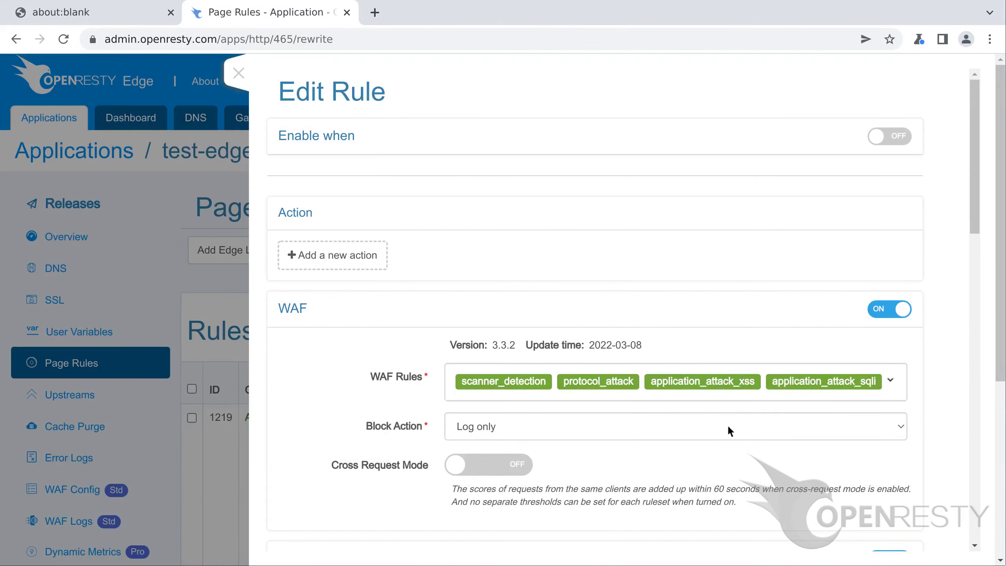
left_click(676, 425)
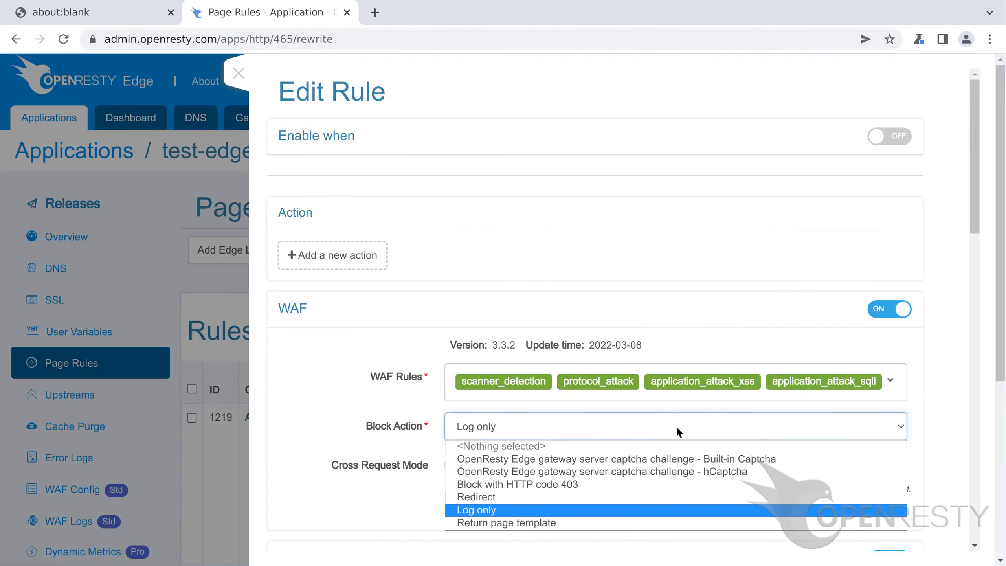
key("Up")
key("Up")
key("Return")
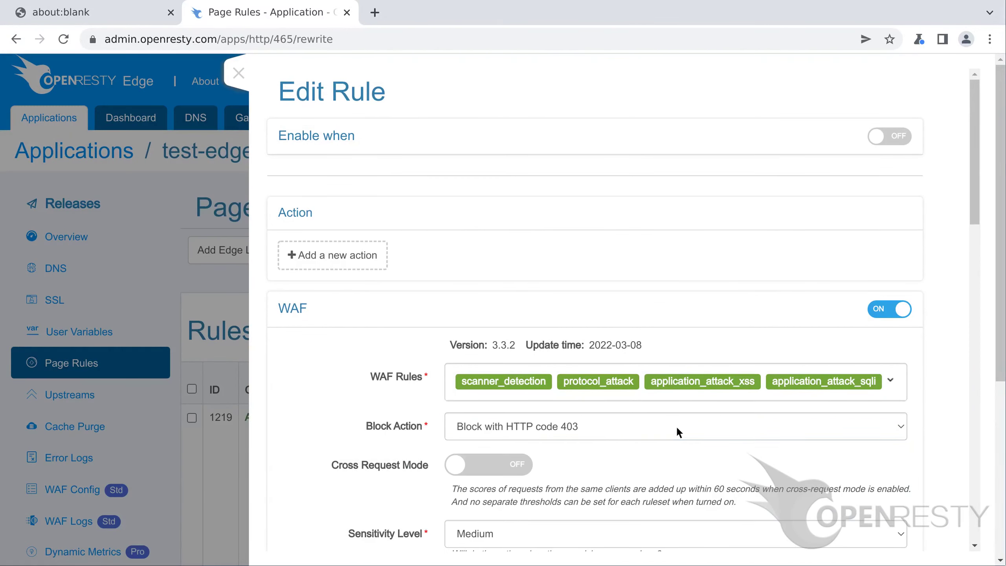
scroll(676, 425, "down", 5)
scroll(676, 426, "down", 5)
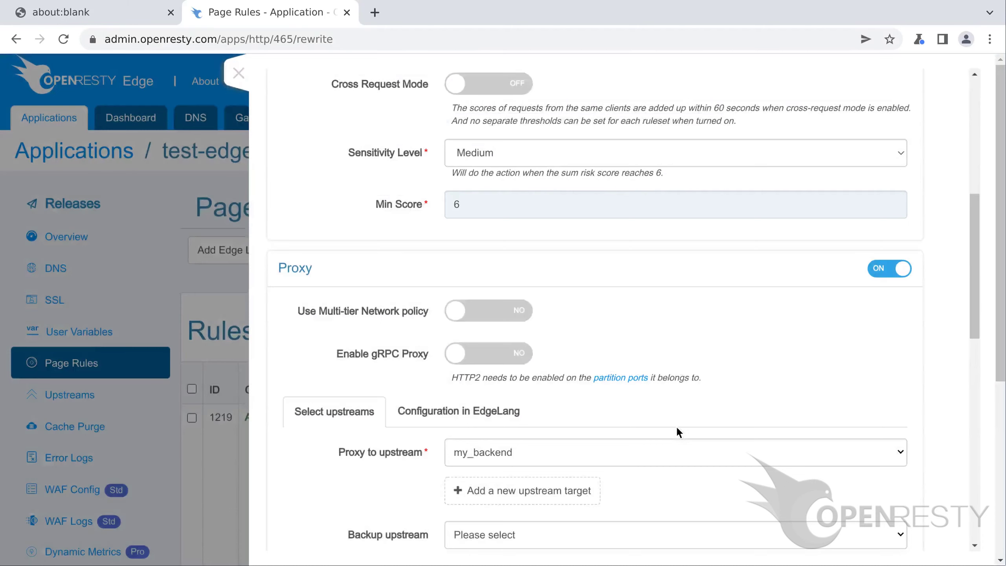
scroll(676, 426, "down", 15)
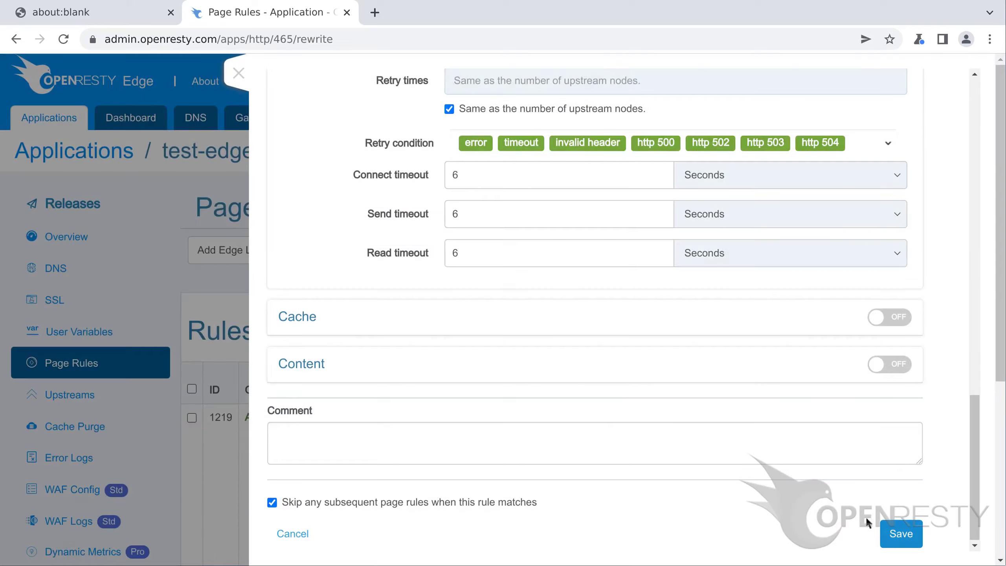
left_click(901, 534)
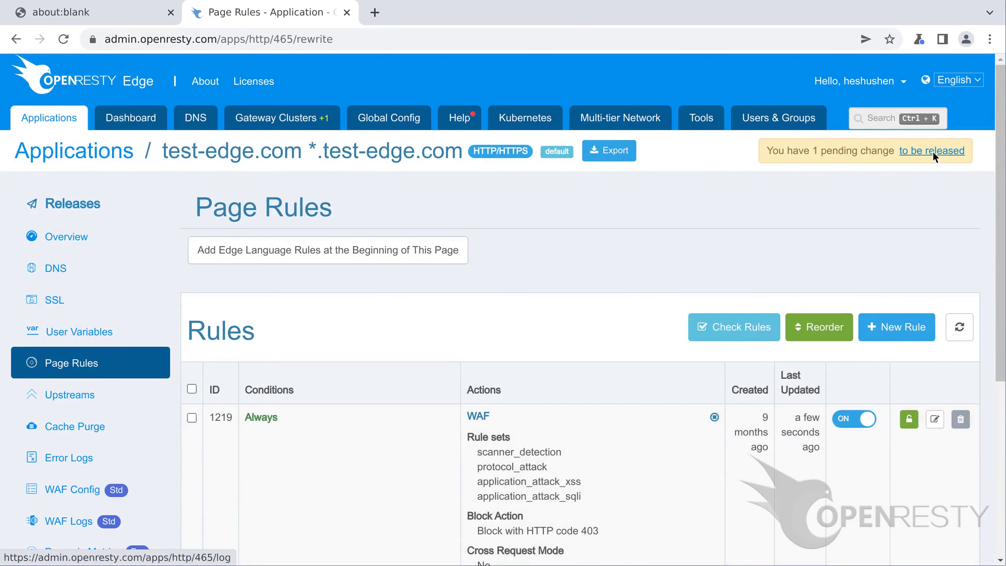
- Release the pending block action change to the gateway servers
left_click(932, 150)
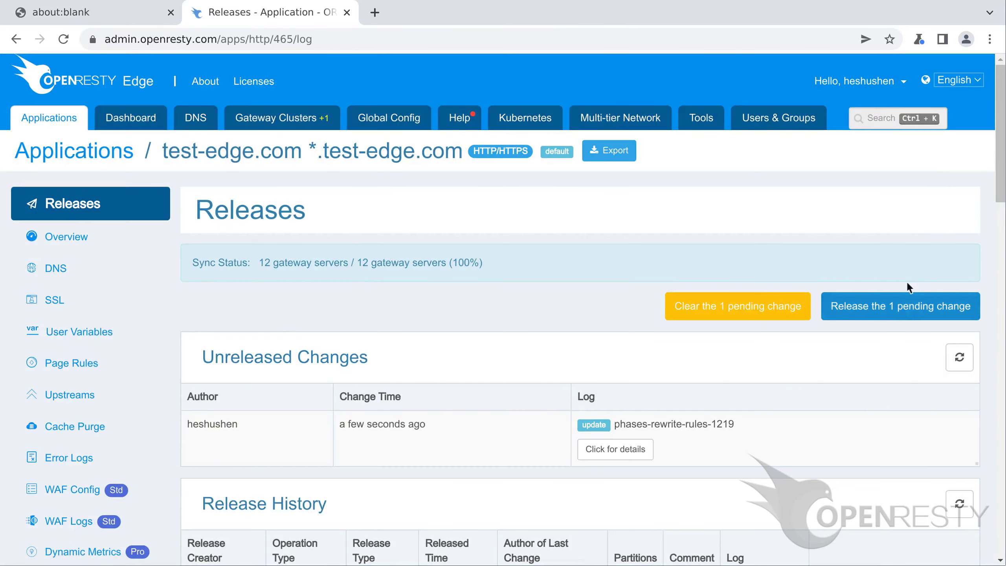
left_click(903, 311)
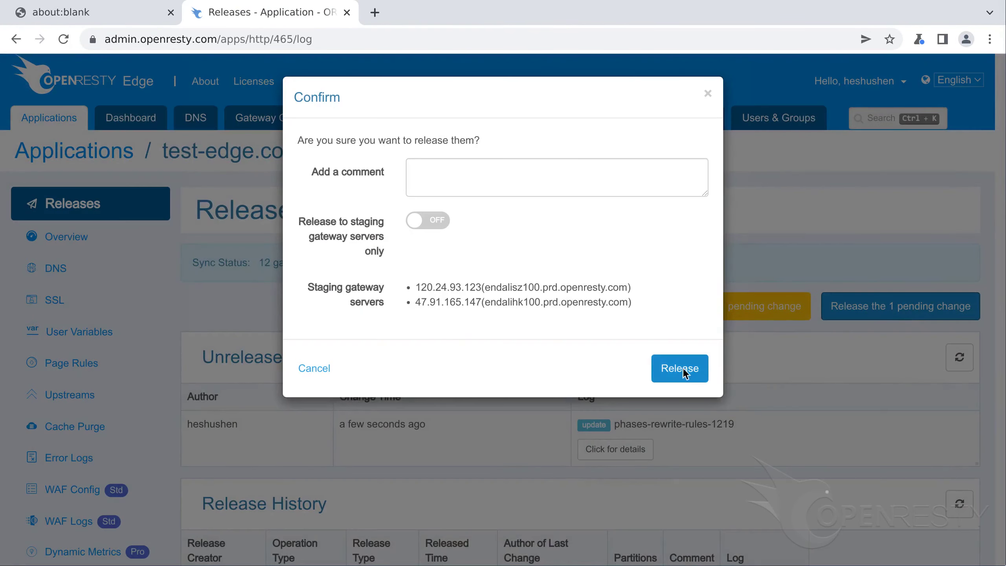
left_click(680, 368)
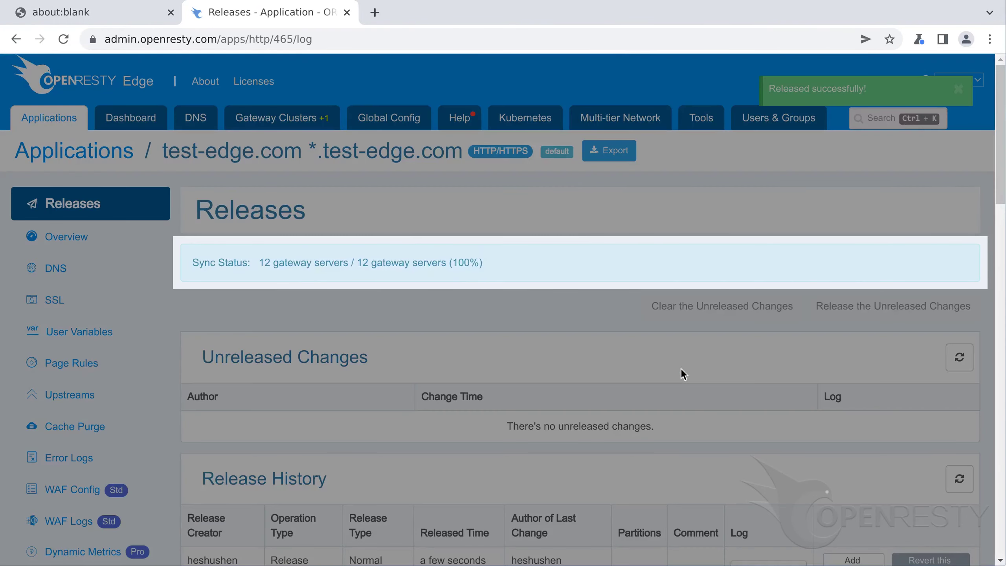
- Repeat the SQL injection test request to test-edge.com in a new browser tab
key("ctrl+t")
key("ctrl+a")
type("http://te")
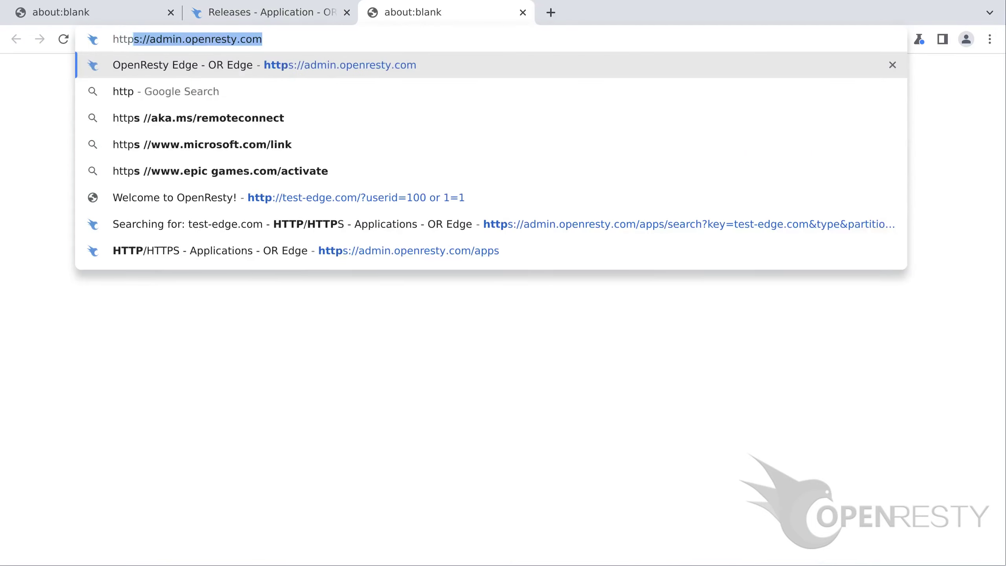
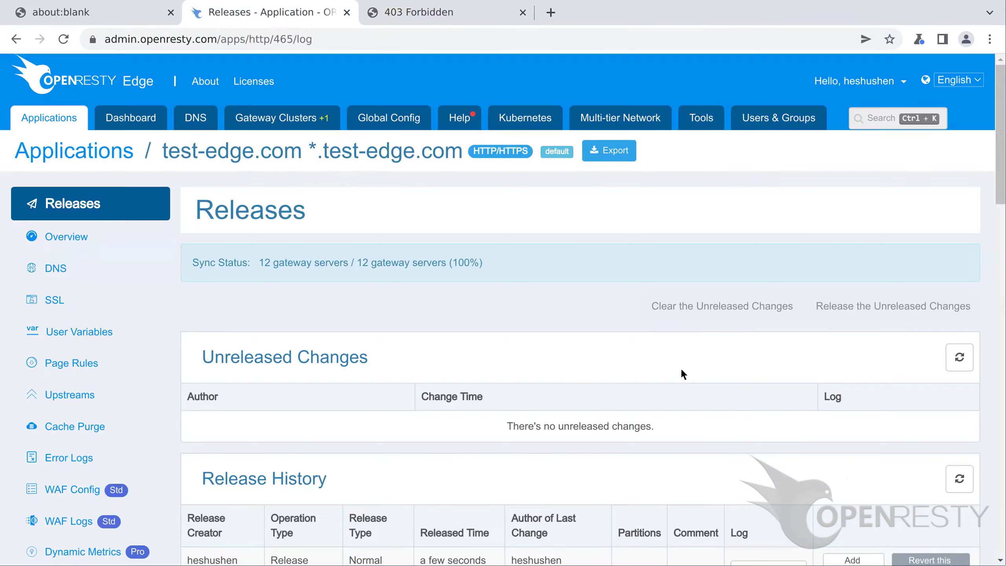
- Examine the WAF logs of the test-edge.com application for the suspicious requests detected after the blocking change
scroll(503, 309, "down", 2)
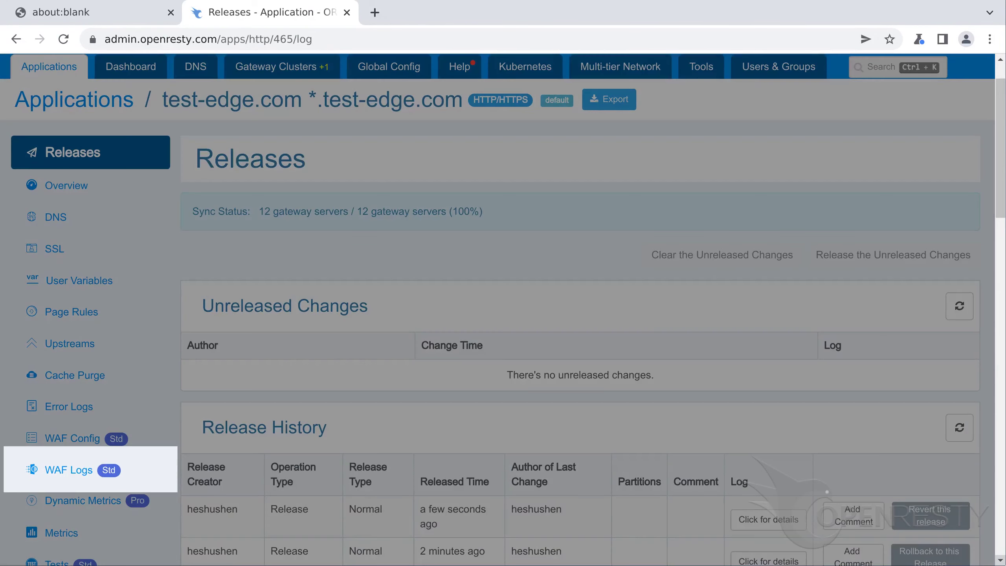
left_click(84, 469)
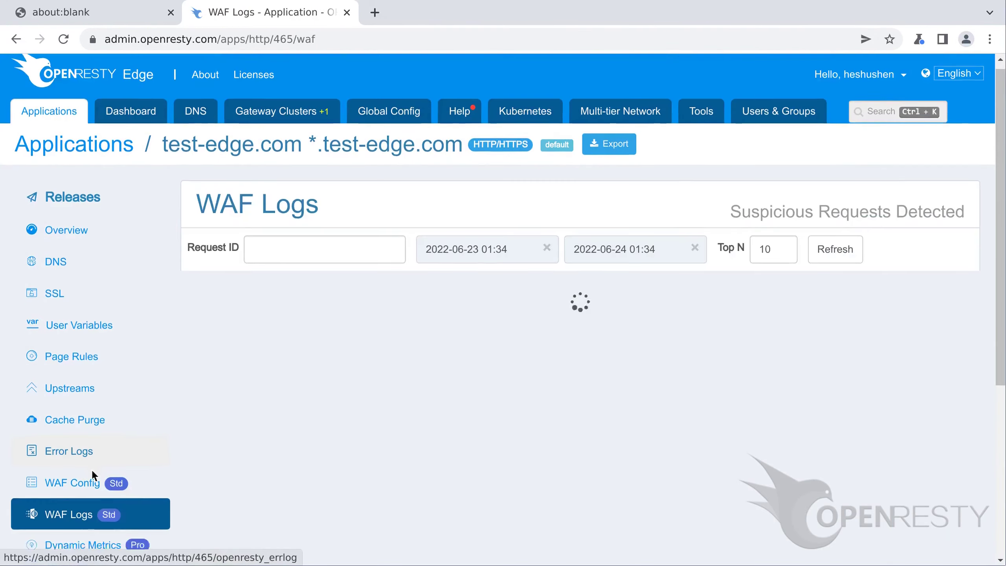
scroll(91, 471, "down", 5)
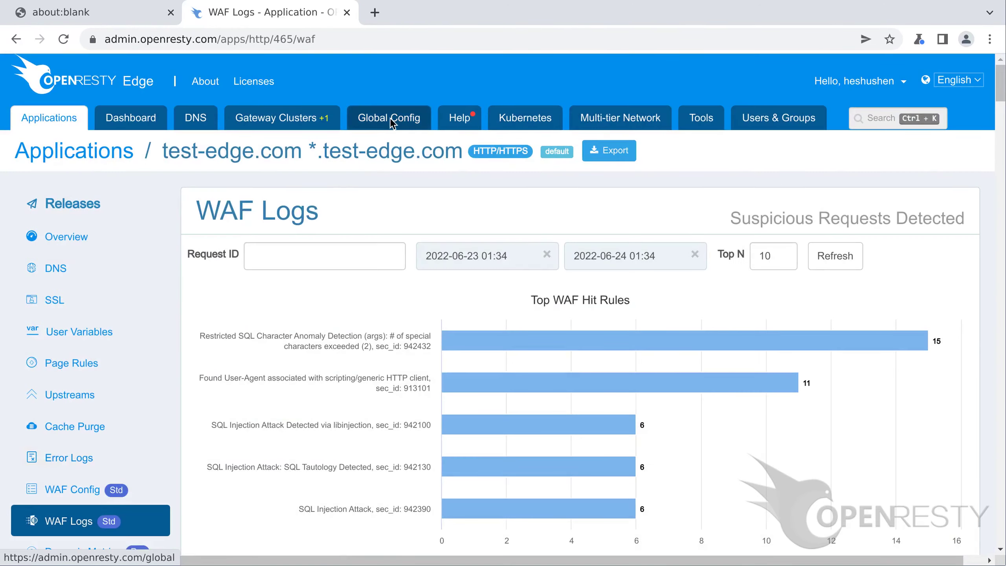
- View the form for a new global WAF rule set in the global configuration and close it without saving
left_click(390, 120)
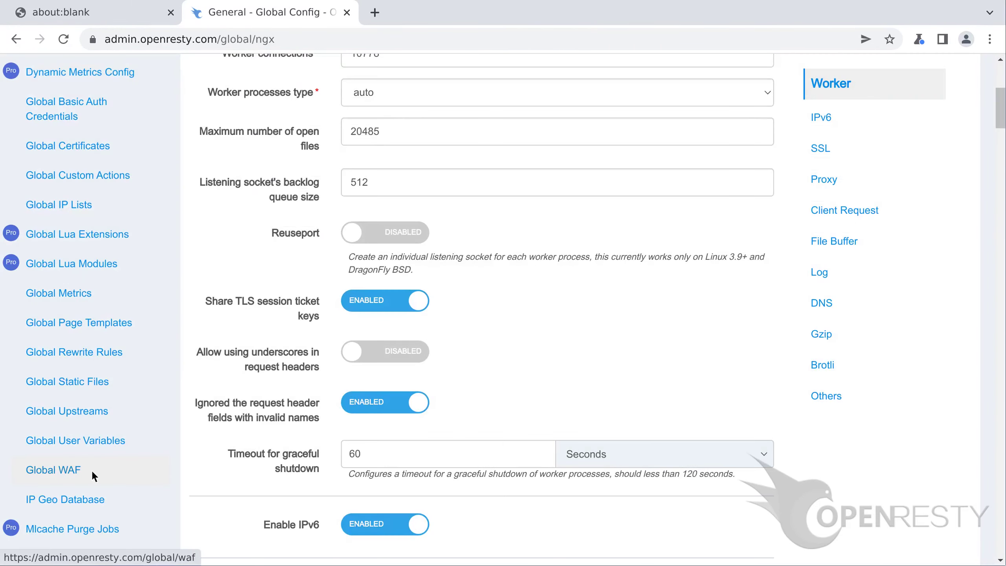
left_click(91, 469)
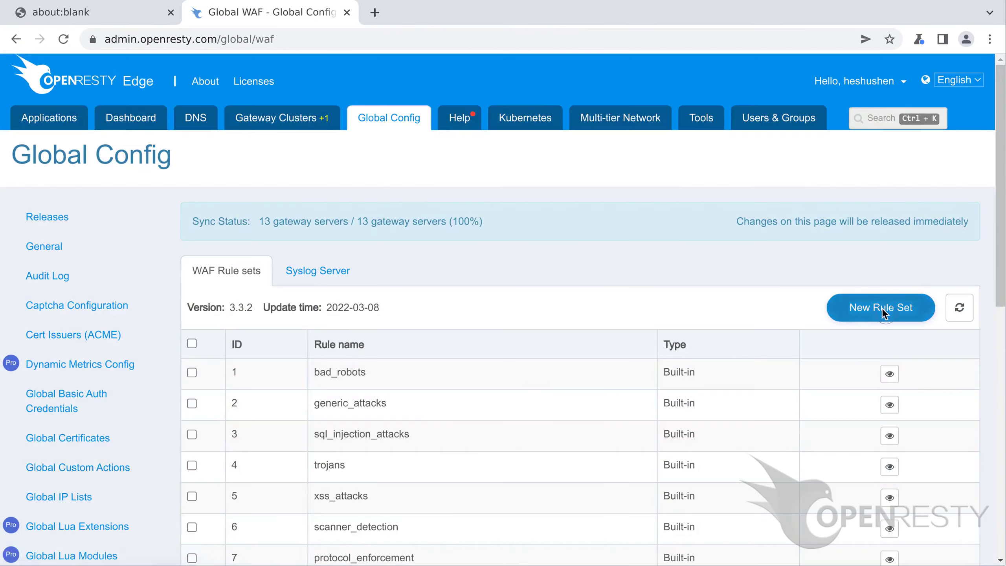
left_click(881, 307)
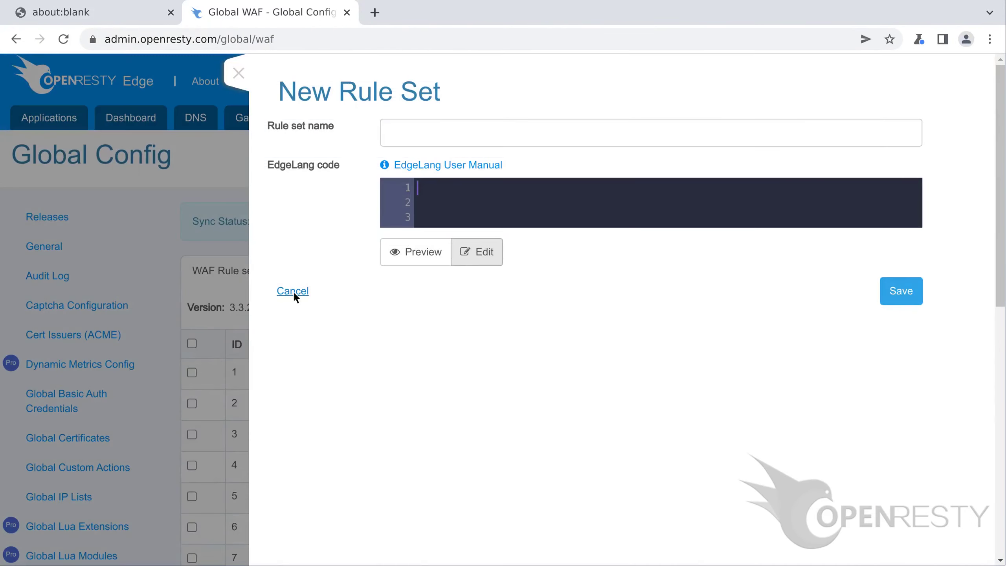
left_click(293, 291)
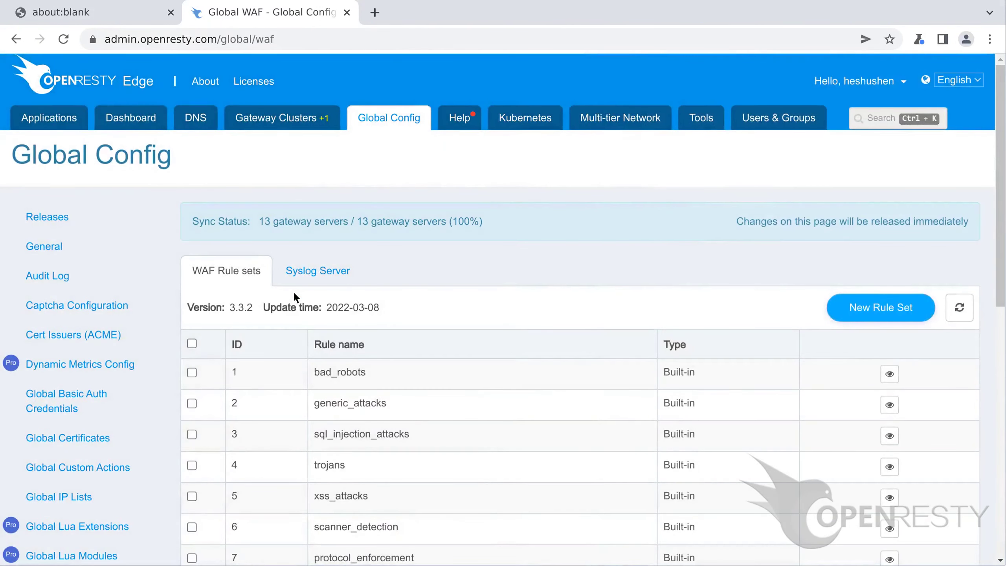